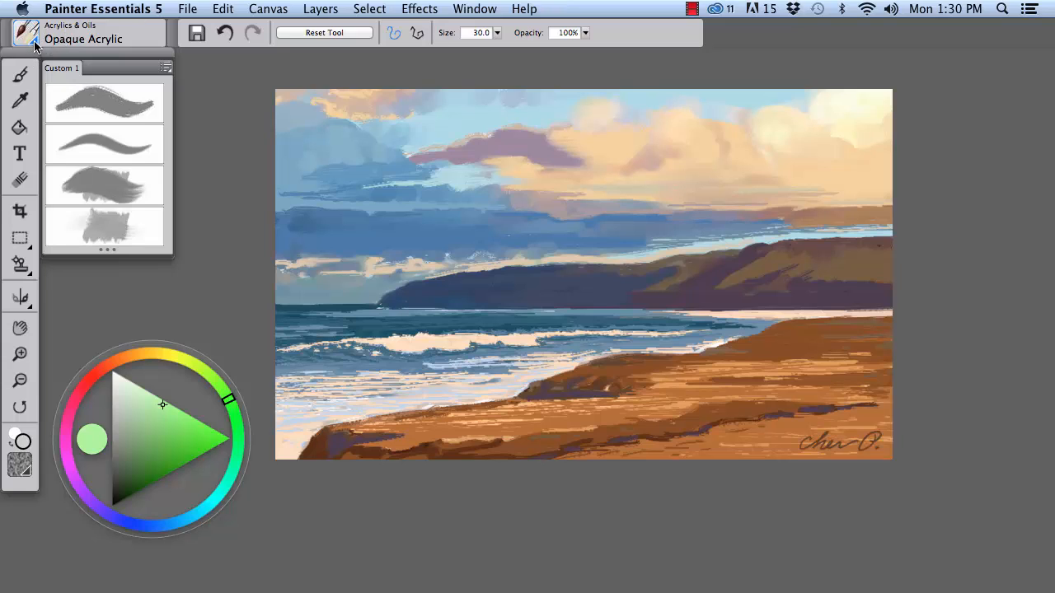
{"action": "left_click", "coordinate": [35, 46]}
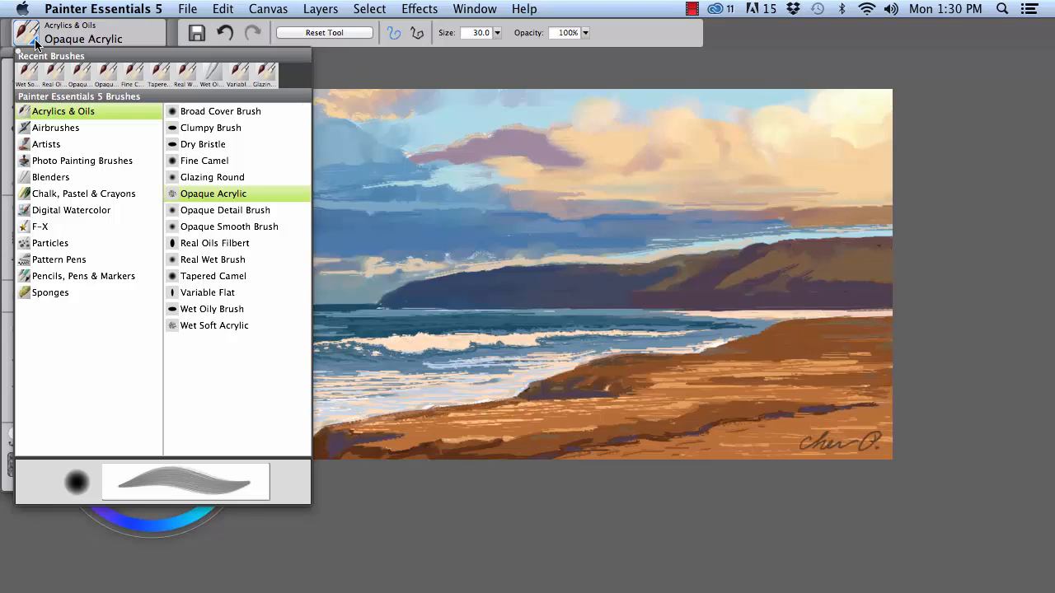
{"action": "left_click", "coordinate": [36, 44]}
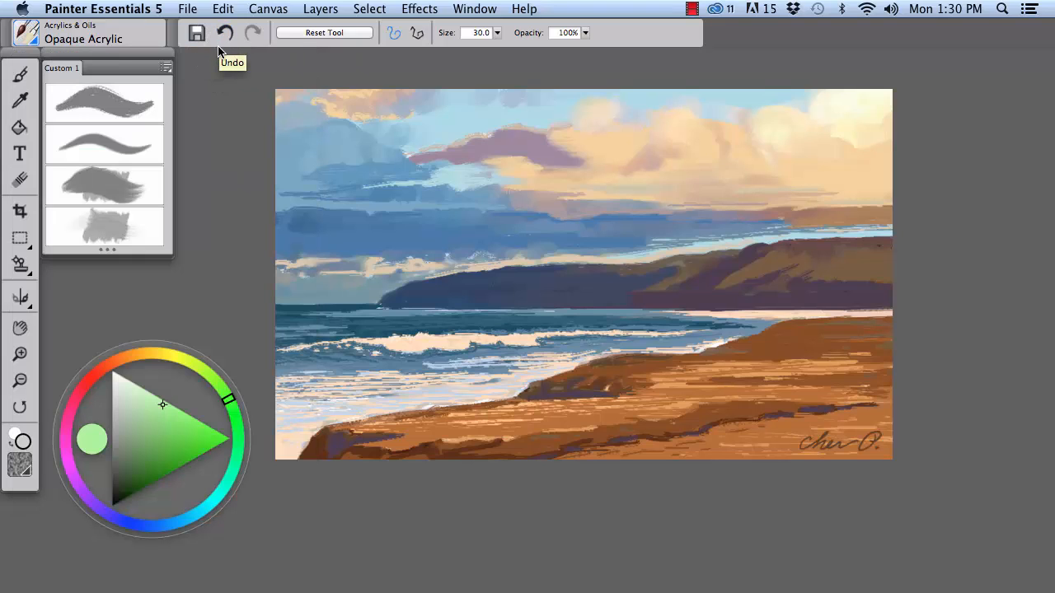
{"action": "left_click", "coordinate": [219, 48]}
Activate the Brush tool and switch to the blank Untitled-2 document
{"action": "left_click", "coordinate": [21, 74]}
{"action": "left_click", "coordinate": [480, 9]}
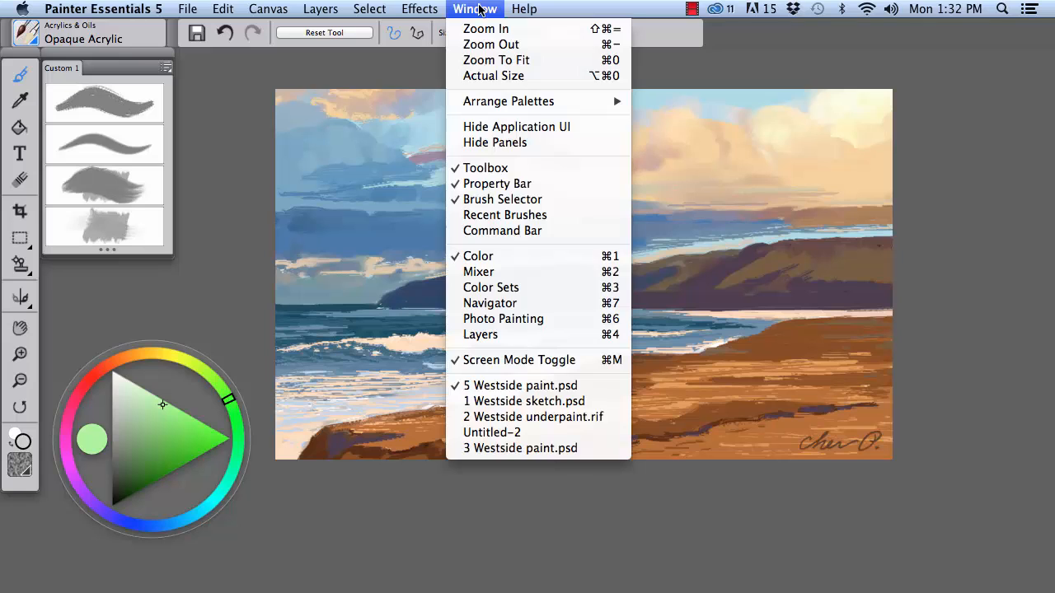
{"action": "left_click", "coordinate": [524, 434]}
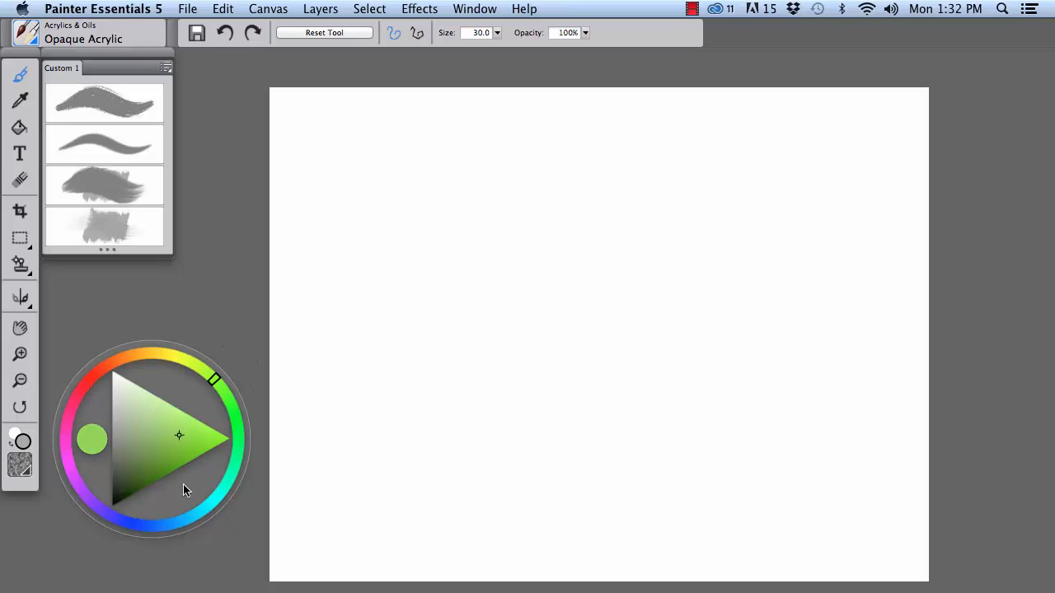
Paint two long wavy dark blue Opaque Acrylic strokes across the upper canvas and a green stroke crossing the upper one
{"action": "left_click", "coordinate": [169, 525]}
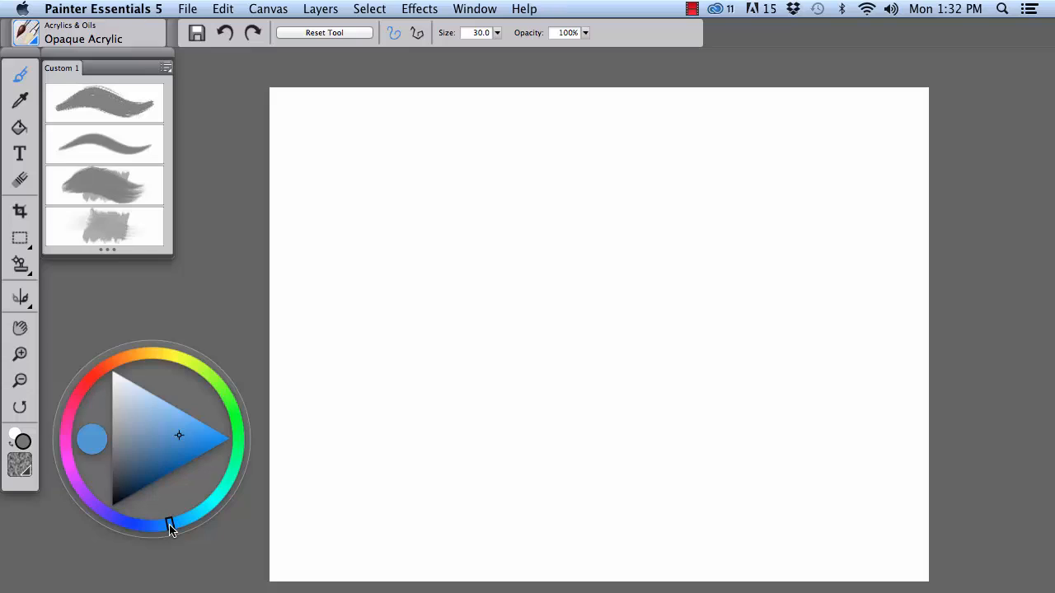
{"action": "left_click_drag", "start_coordinate": [178, 435], "coordinate": [170, 458]}
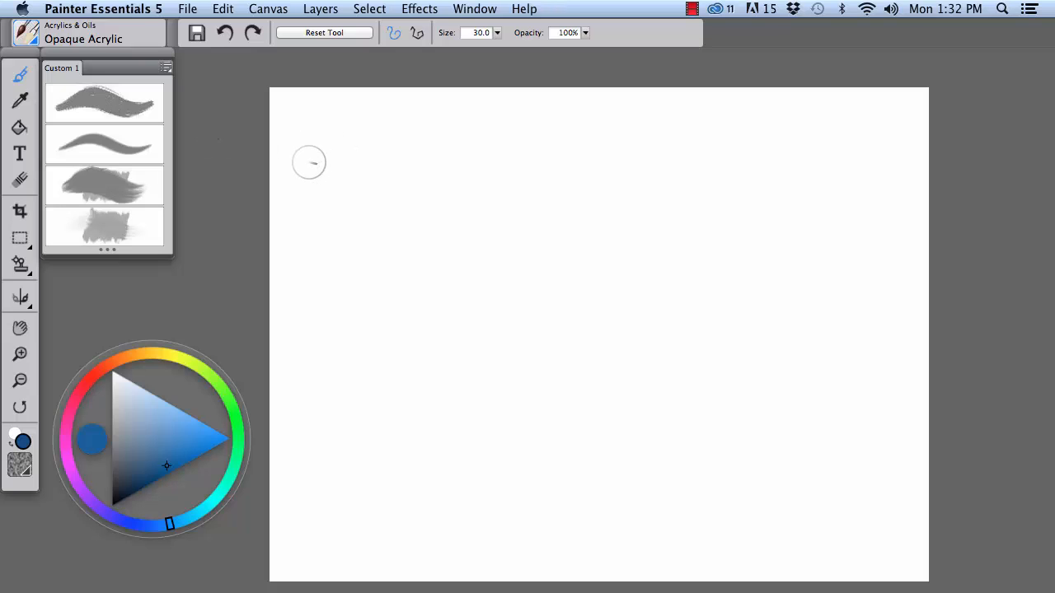
{"action": "left_click", "coordinate": [309, 163]}
{"action": "mouse_move", "coordinate": [309, 163]}
{"action": "left_mouse_down"}
{"action": "mouse_move", "coordinate": [346, 142]}
{"action": "mouse_move", "coordinate": [452, 155]}
{"action": "mouse_move", "coordinate": [561, 151]}
{"action": "mouse_move", "coordinate": [666, 129]}
{"action": "left_mouse_up"}
{"action": "mouse_move", "coordinate": [313, 219]}
{"action": "left_mouse_down"}
{"action": "mouse_move", "coordinate": [412, 191]}
{"action": "mouse_move", "coordinate": [770, 146]}
{"action": "mouse_move", "coordinate": [783, 155]}
{"action": "left_mouse_up"}
{"action": "left_click", "coordinate": [220, 389]}
{"action": "left_click_drag", "start_coordinate": [479, 181], "coordinate": [637, 110]}
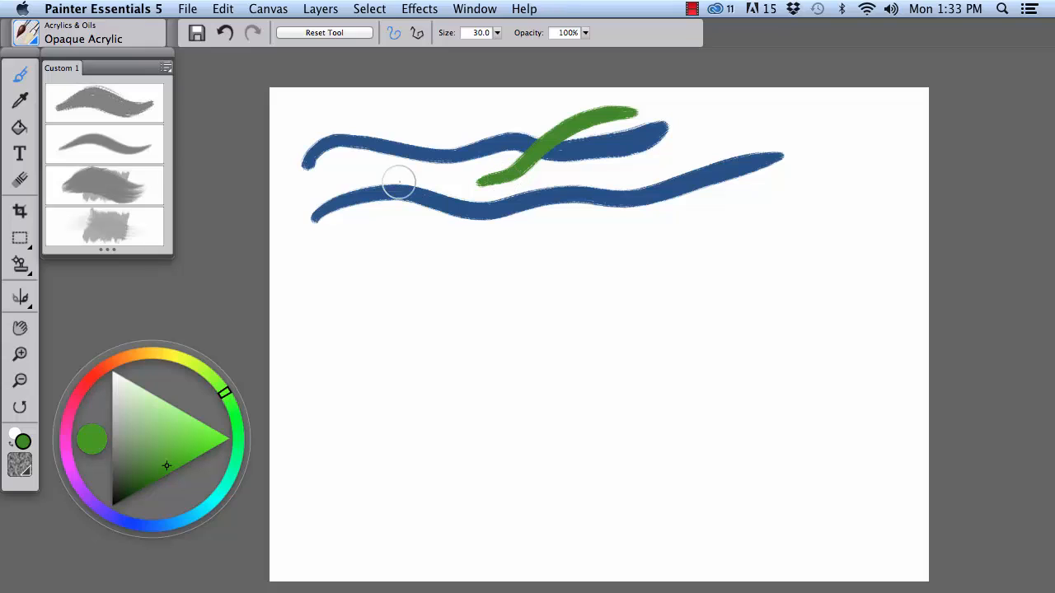
Paint two thin, crossing dark blue curves beneath the thick strokes with the Opaque Detail Brush at size 5.0
{"action": "left_click", "coordinate": [101, 139]}
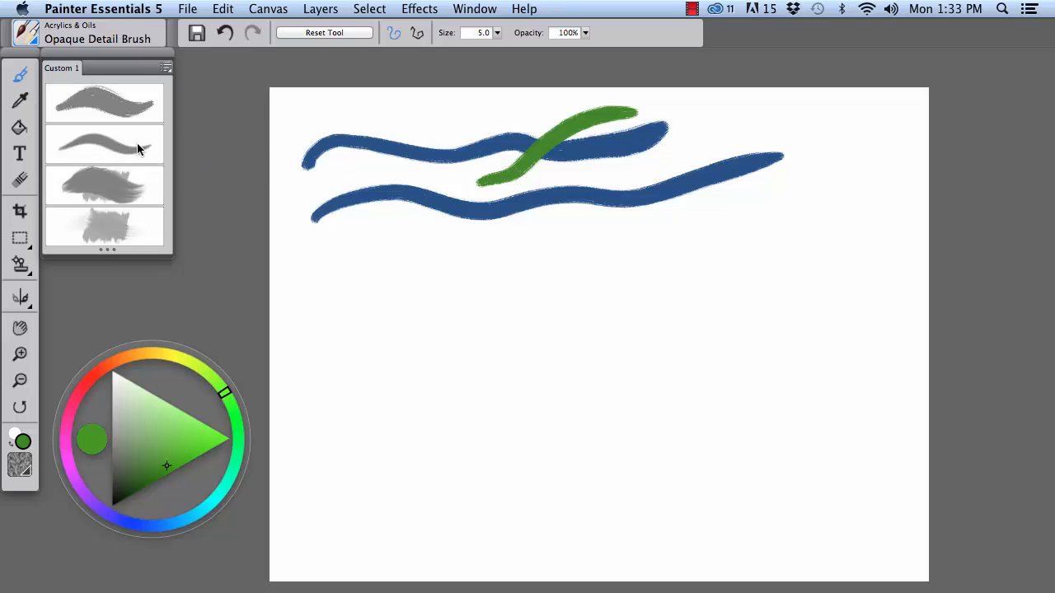
{"action": "left_click", "coordinate": [170, 520]}
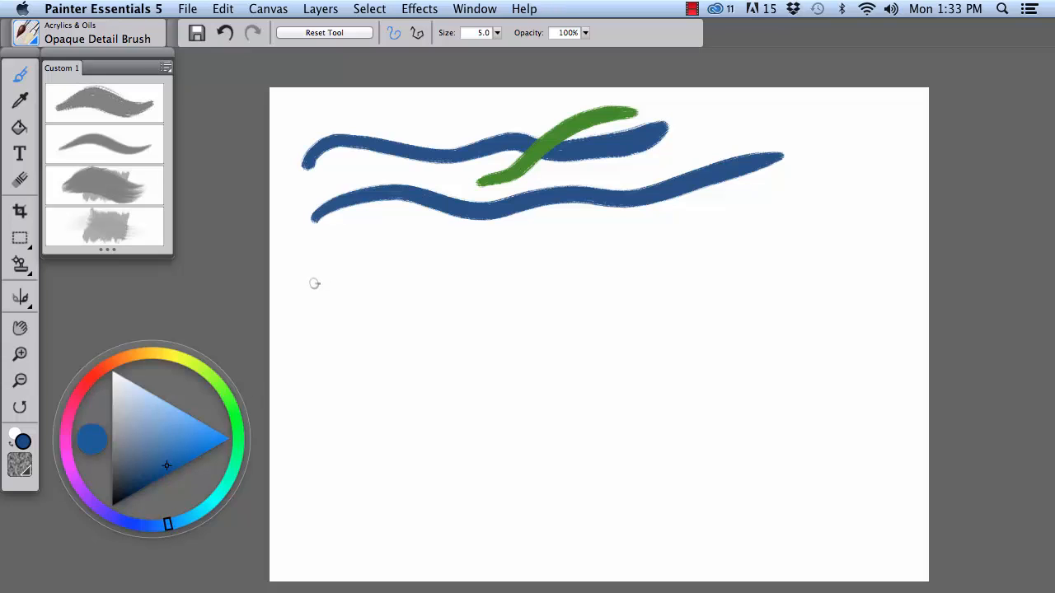
{"action": "left_click_drag", "start_coordinate": [314, 284], "coordinate": [655, 265]}
{"action": "left_click_drag", "start_coordinate": [348, 289], "coordinate": [470, 244]}
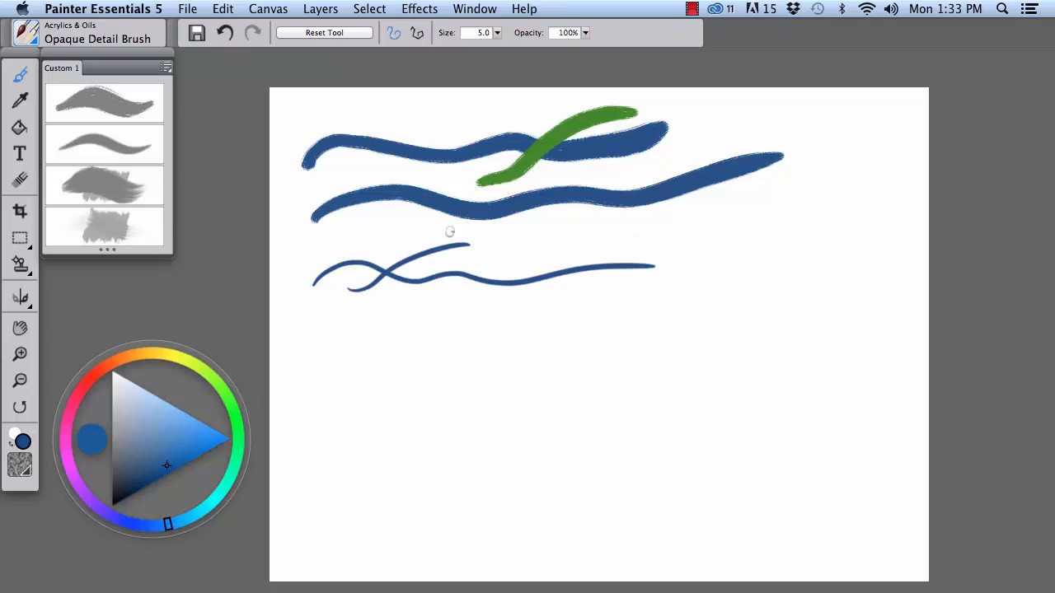
Paint two overlapping dark blue Real Oils Filbert strokes below the thin curves and scribble green over their end
{"action": "left_click", "coordinate": [104, 213]}
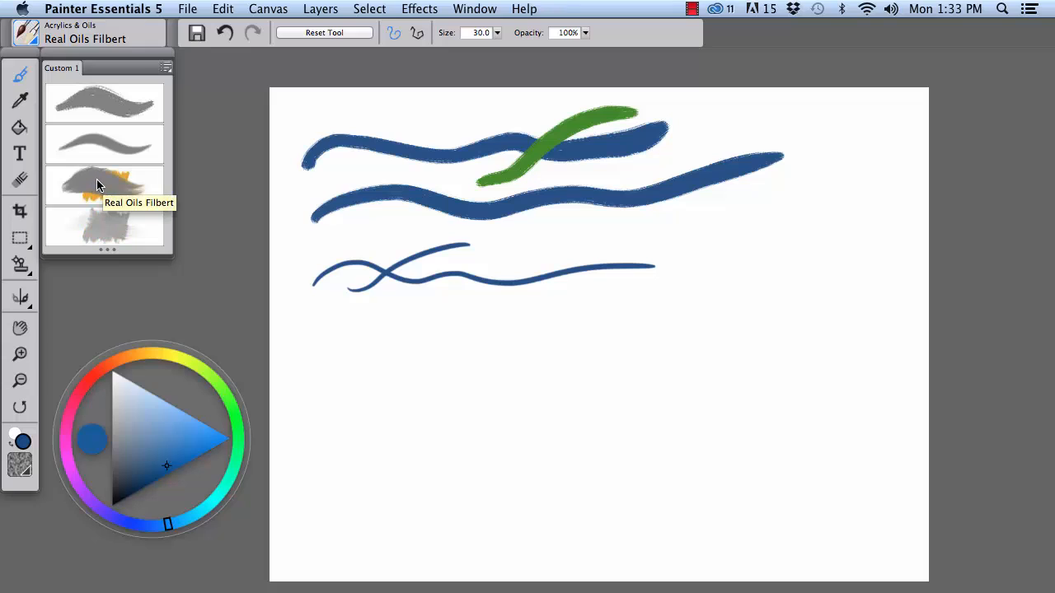
{"action": "left_click", "coordinate": [164, 470]}
{"action": "left_click_drag", "start_coordinate": [310, 363], "coordinate": [518, 349]}
{"action": "left_click_drag", "start_coordinate": [393, 325], "coordinate": [528, 353]}
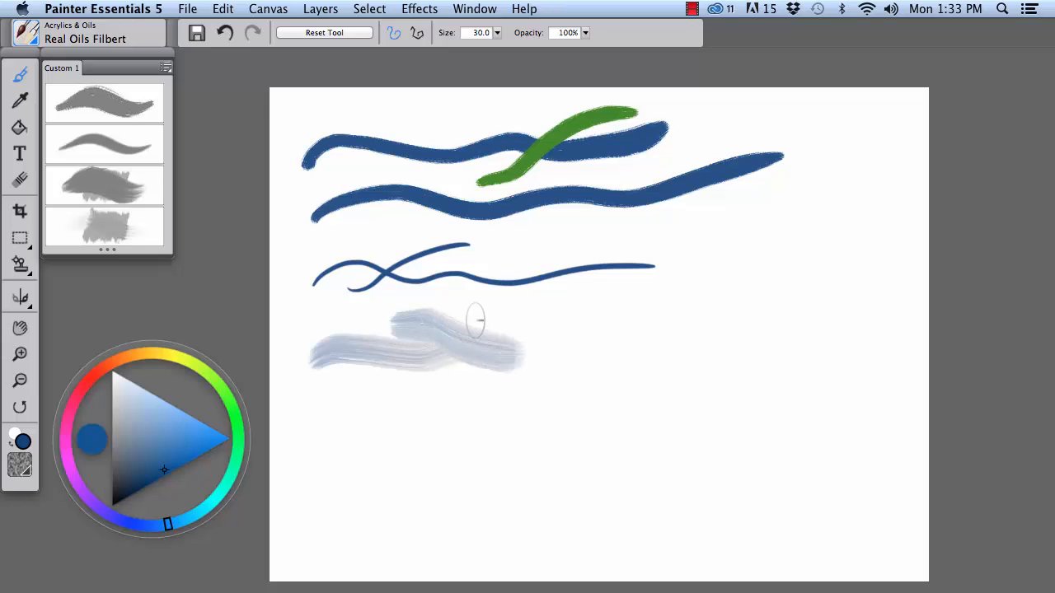
{"action": "left_click", "coordinate": [220, 387]}
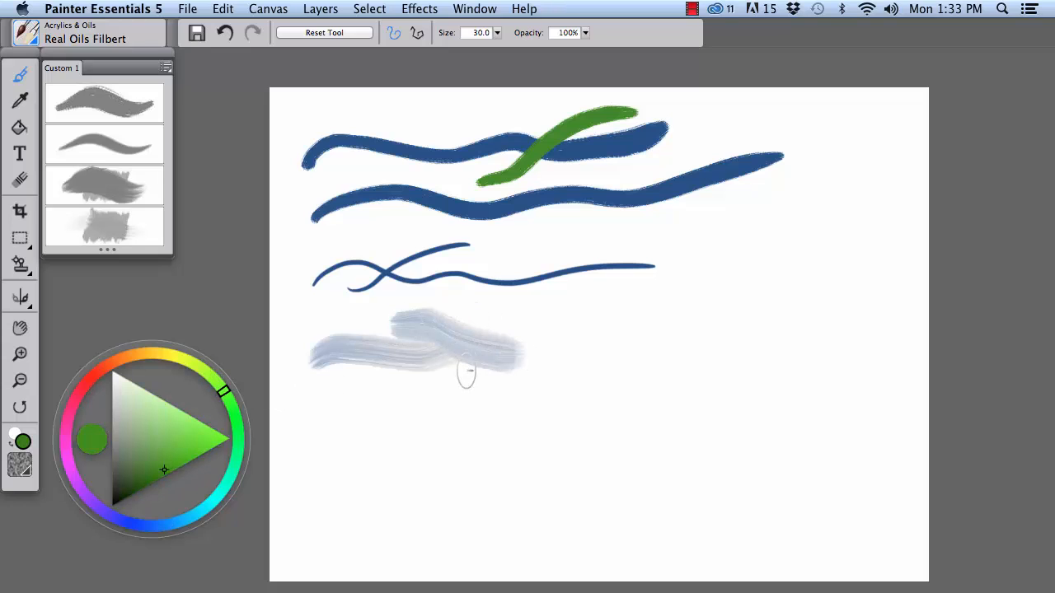
{"action": "mouse_move", "coordinate": [464, 370]}
{"action": "left_mouse_down"}
{"action": "mouse_move", "coordinate": [543, 334]}
{"action": "mouse_move", "coordinate": [534, 358]}
{"action": "mouse_move", "coordinate": [579, 368]}
{"action": "left_mouse_up"}
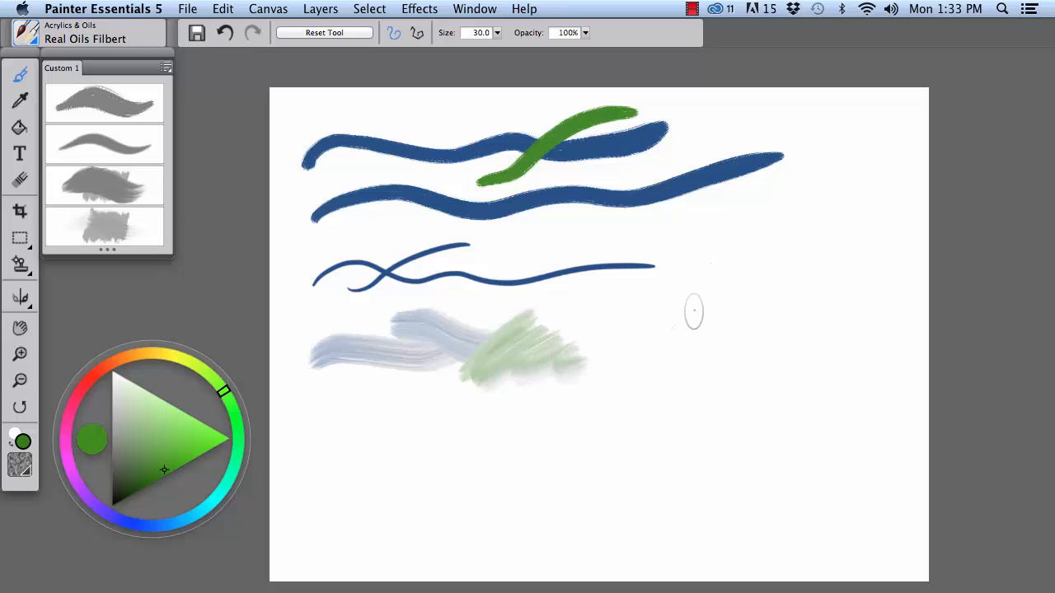
Paint a curved blue Wet Soft Acrylic stroke below the Filbert strokes and scribble light yellow-green over its middle
{"action": "left_click", "coordinate": [105, 228]}
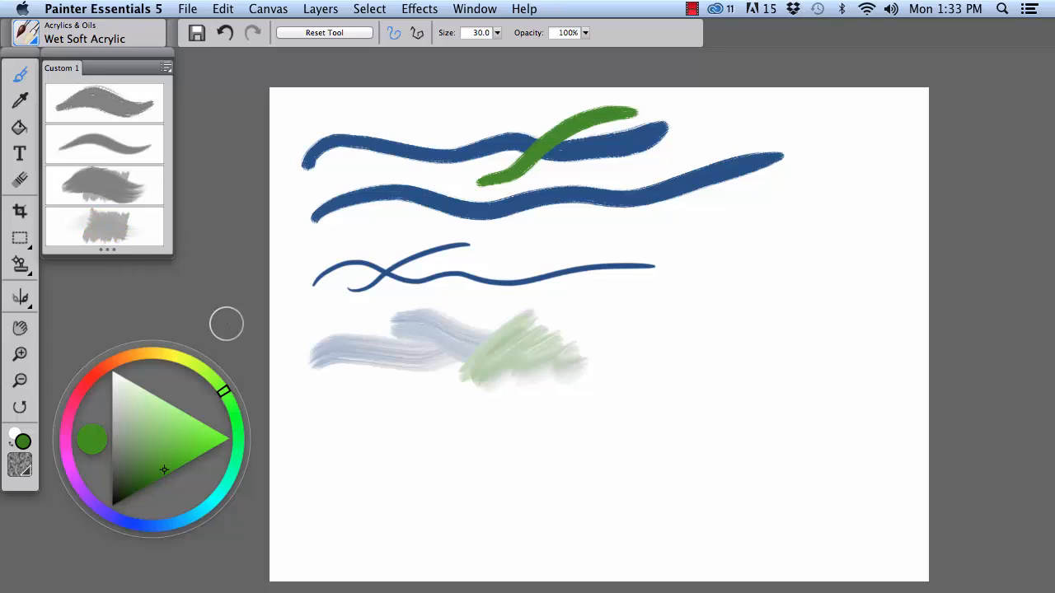
{"action": "left_click", "coordinate": [162, 525]}
{"action": "mouse_move", "coordinate": [317, 445]}
{"action": "left_mouse_down"}
{"action": "mouse_move", "coordinate": [589, 419]}
{"action": "mouse_move", "coordinate": [614, 400]}
{"action": "left_mouse_up"}
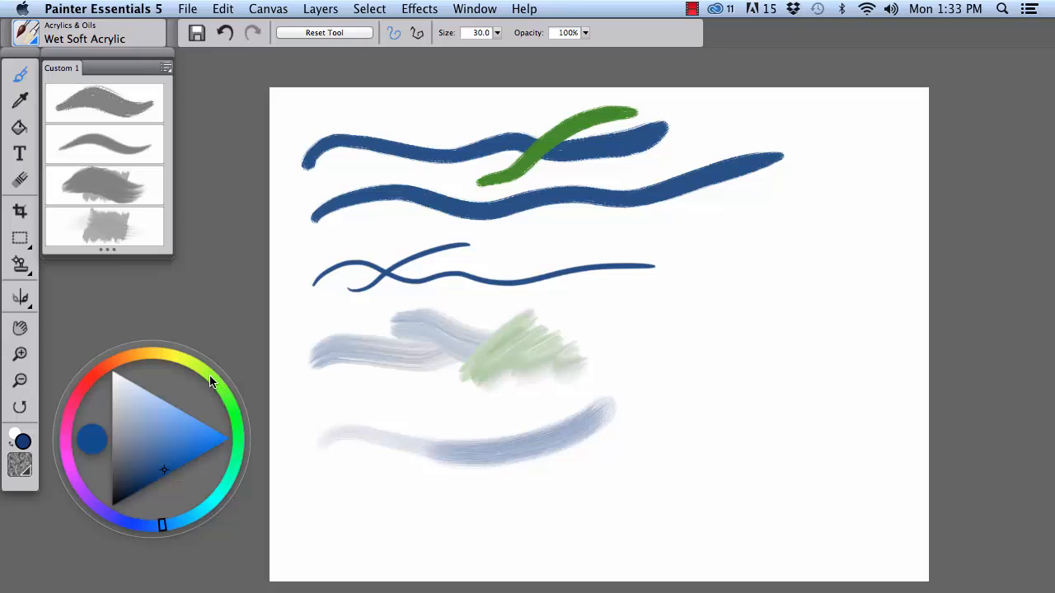
{"action": "left_click", "coordinate": [210, 382]}
{"action": "left_click", "coordinate": [182, 421]}
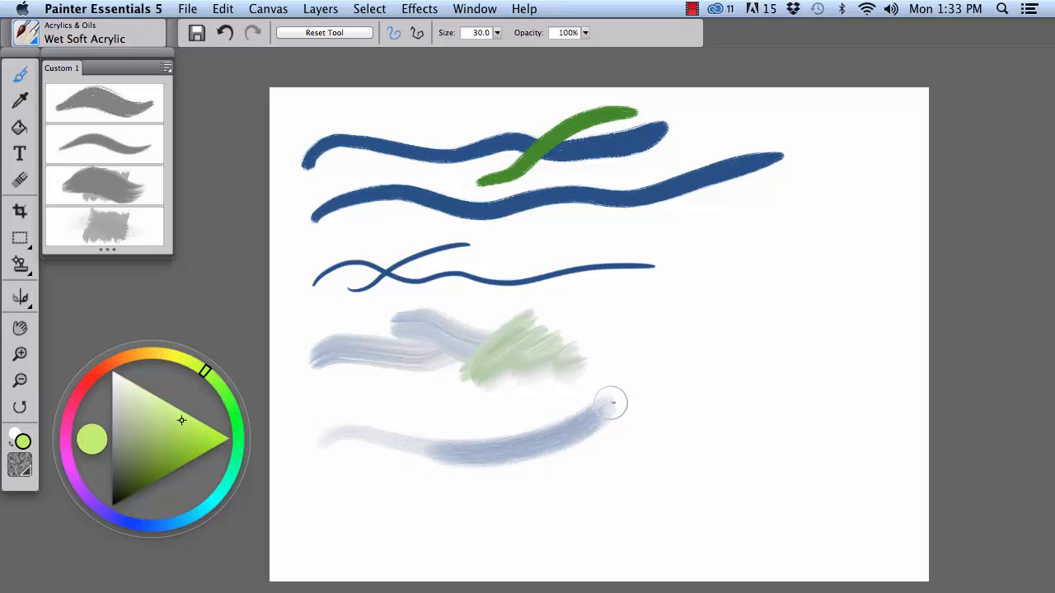
{"action": "mouse_move", "coordinate": [426, 433]}
{"action": "left_mouse_down"}
{"action": "mouse_move", "coordinate": [413, 471]}
{"action": "mouse_move", "coordinate": [468, 421]}
{"action": "mouse_move", "coordinate": [446, 472]}
{"action": "mouse_move", "coordinate": [489, 450]}
{"action": "mouse_move", "coordinate": [510, 422]}
{"action": "mouse_move", "coordinate": [506, 466]}
{"action": "mouse_move", "coordinate": [564, 405]}
{"action": "mouse_move", "coordinate": [556, 494]}
{"action": "left_mouse_up"}
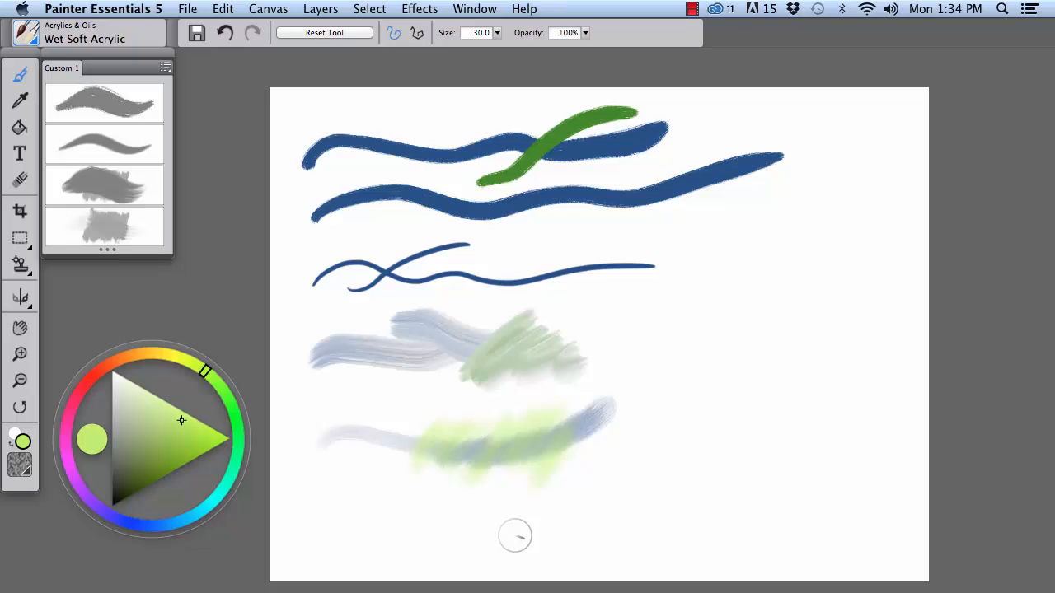
Show the document 1 Westside sketch.psd and select the Opaque Detail Brush
{"action": "left_click", "coordinate": [477, 8]}
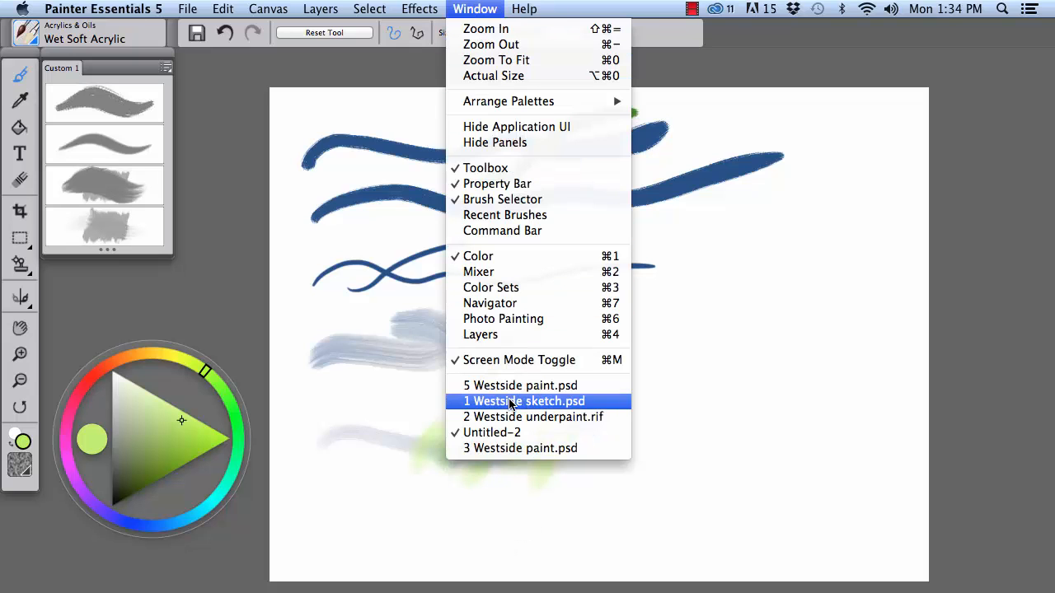
{"action": "left_click", "coordinate": [544, 404]}
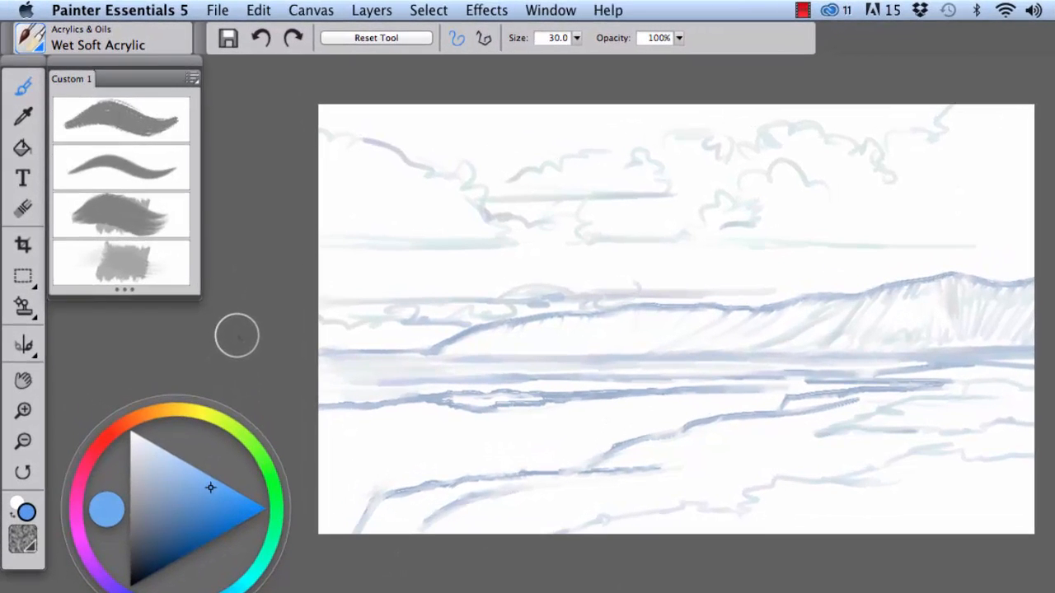
{"action": "left_click", "coordinate": [139, 170]}
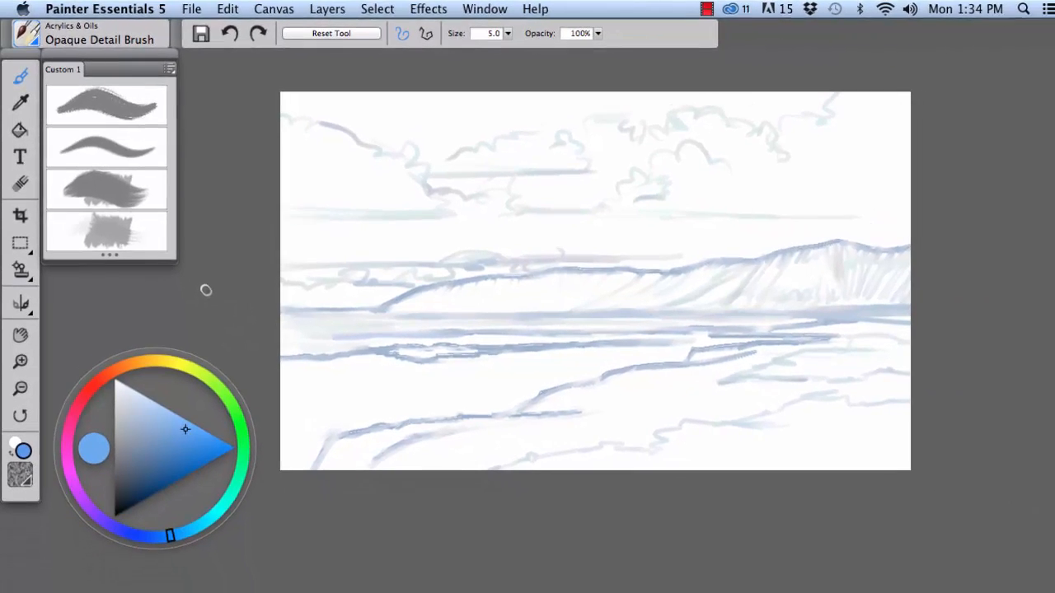
Show the document 3 Westside paint.psd and select the Opaque Acrylic brush
{"action": "left_click", "coordinate": [473, 8]}
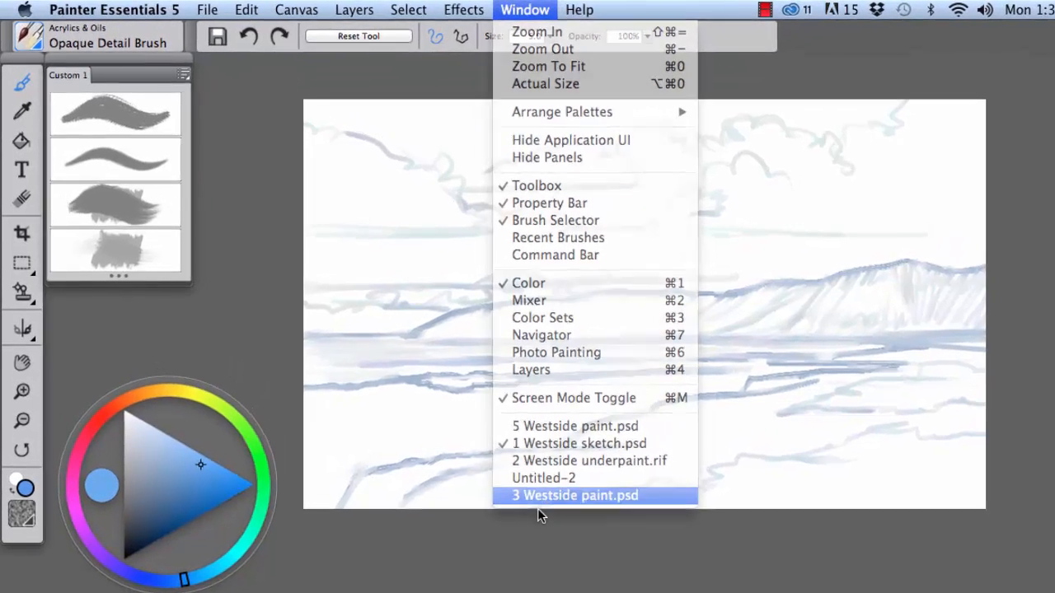
{"action": "left_click", "coordinate": [540, 496]}
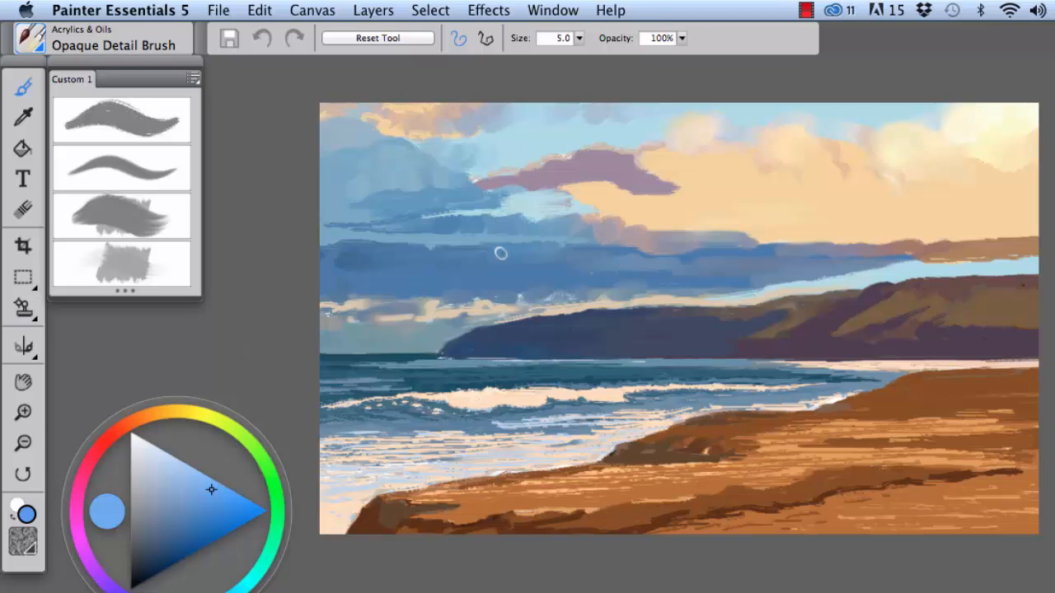
{"action": "left_click", "coordinate": [125, 113]}
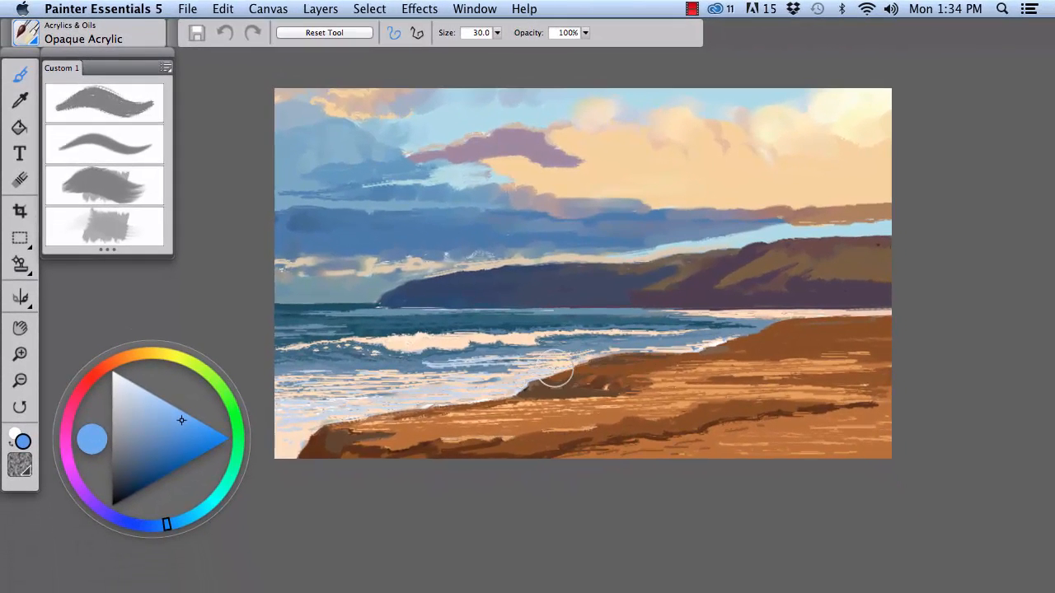
Show the document 2 Westside underpaint.rif with the Opaque Acrylic brush selected
{"action": "left_click", "coordinate": [509, 9]}
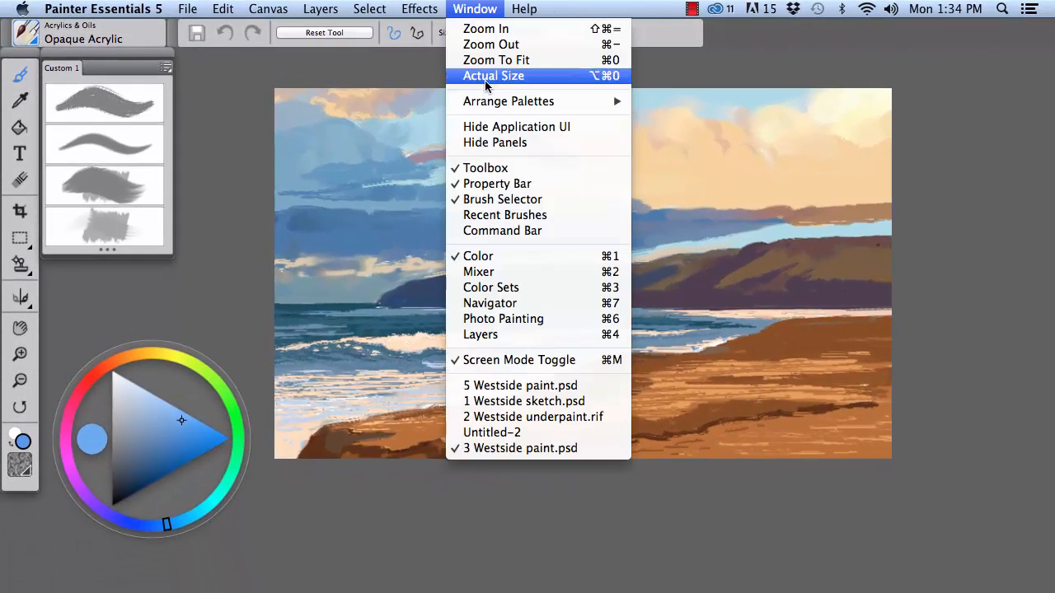
{"action": "left_click", "coordinate": [519, 416]}
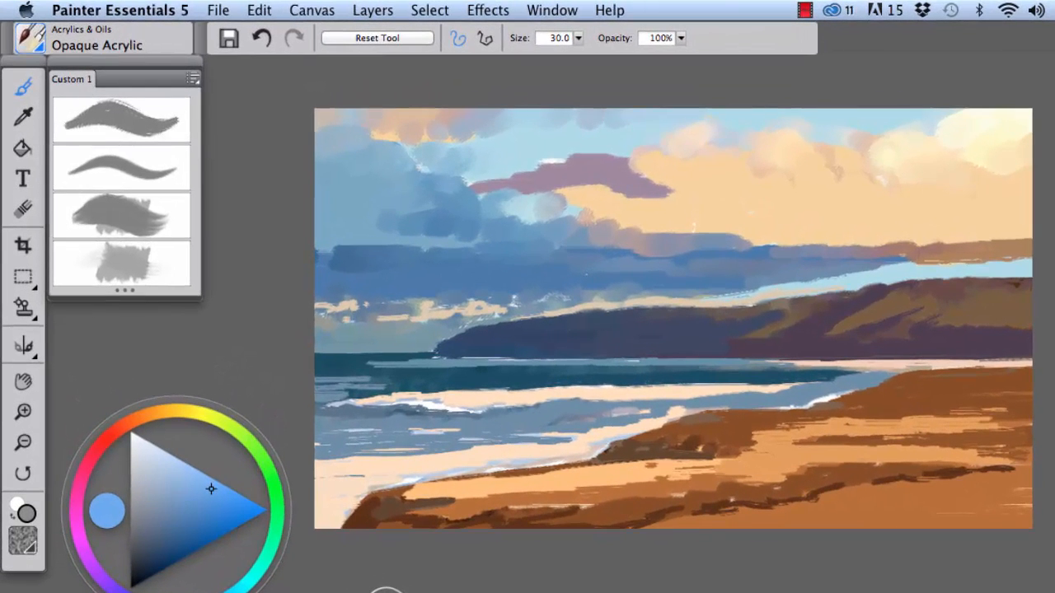
{"action": "left_click", "coordinate": [118, 119]}
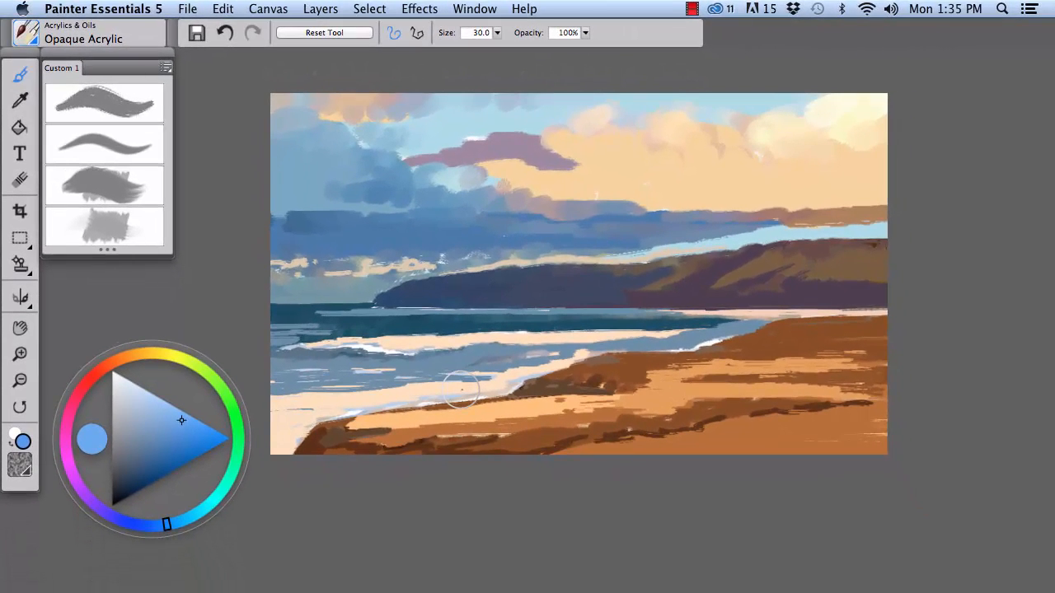
Go back to 3 Westside paint.psd and from there switch to the signed painting 5 Westside paint.psd
{"action": "left_click", "coordinate": [475, 8]}
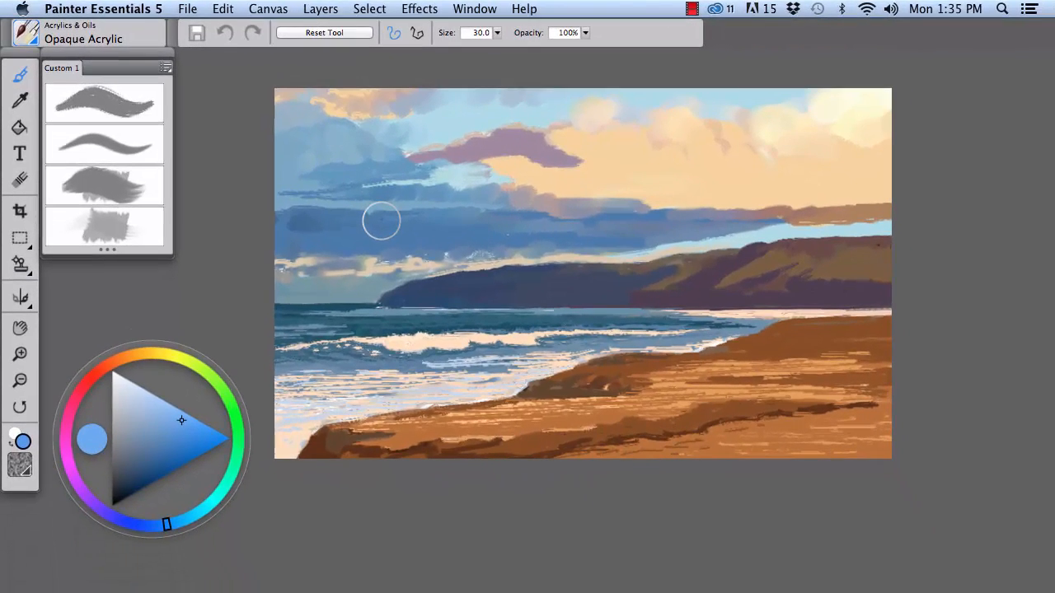
{"action": "left_click", "coordinate": [552, 10]}
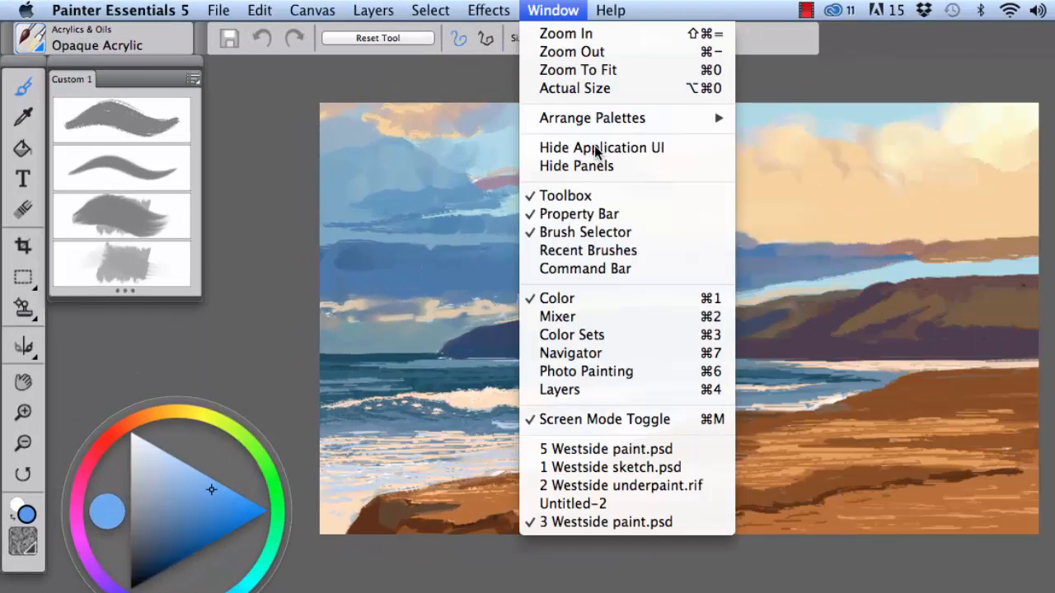
{"action": "left_click", "coordinate": [624, 445]}
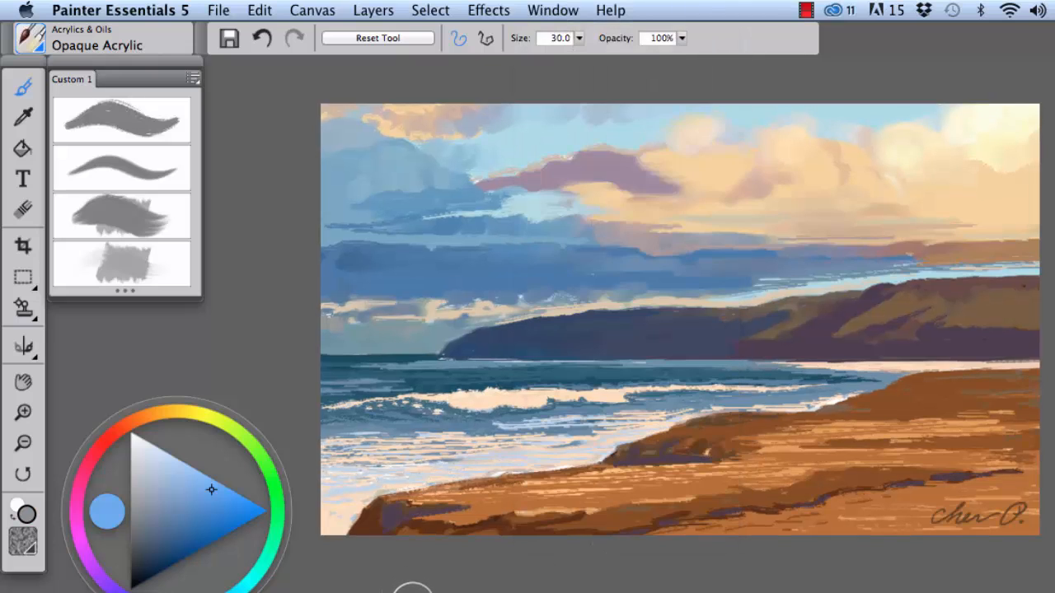
Sample the purple cloud's colour for the Wet Soft Acrylic brush at size 9.8, and return to the Opaque Acrylic brush
{"action": "left_click", "coordinate": [138, 262]}
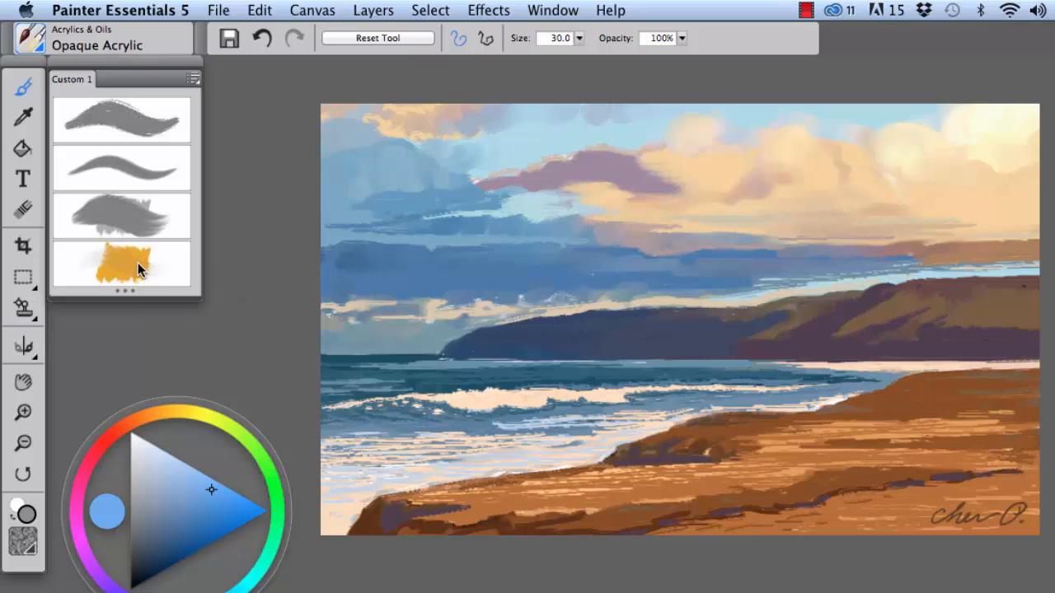
{"action": "left_click", "coordinate": [579, 39]}
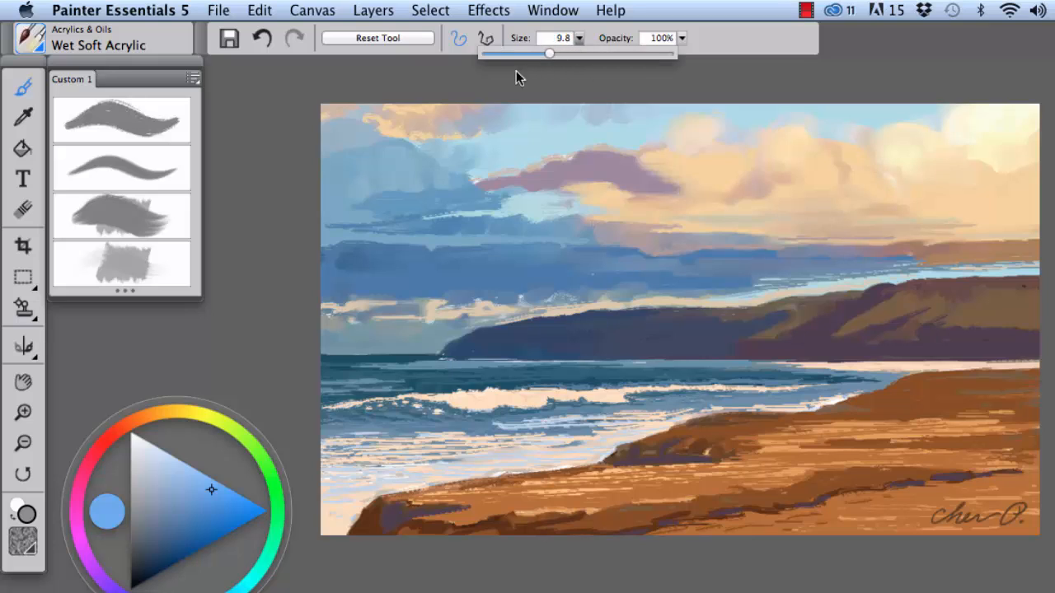
{"action": "key", "text": "d"}
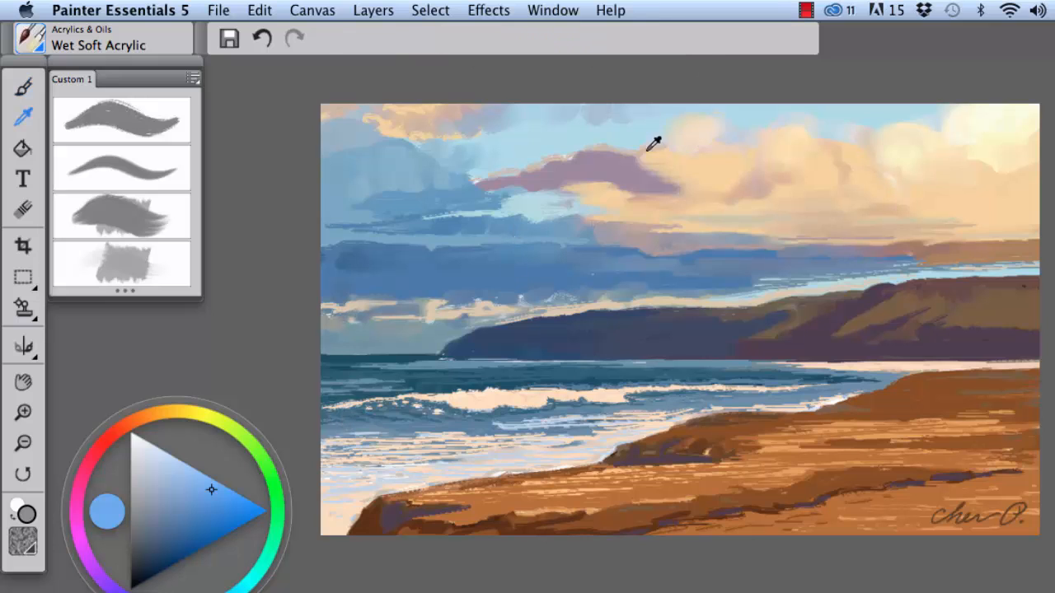
{"action": "left_click", "coordinate": [629, 172]}
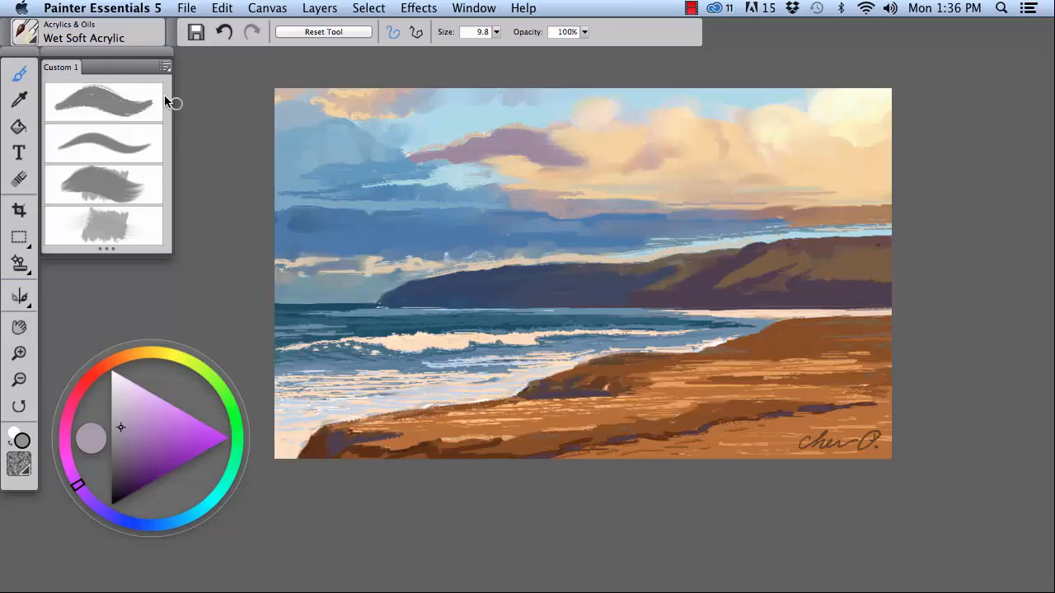
{"action": "left_click", "coordinate": [113, 97]}
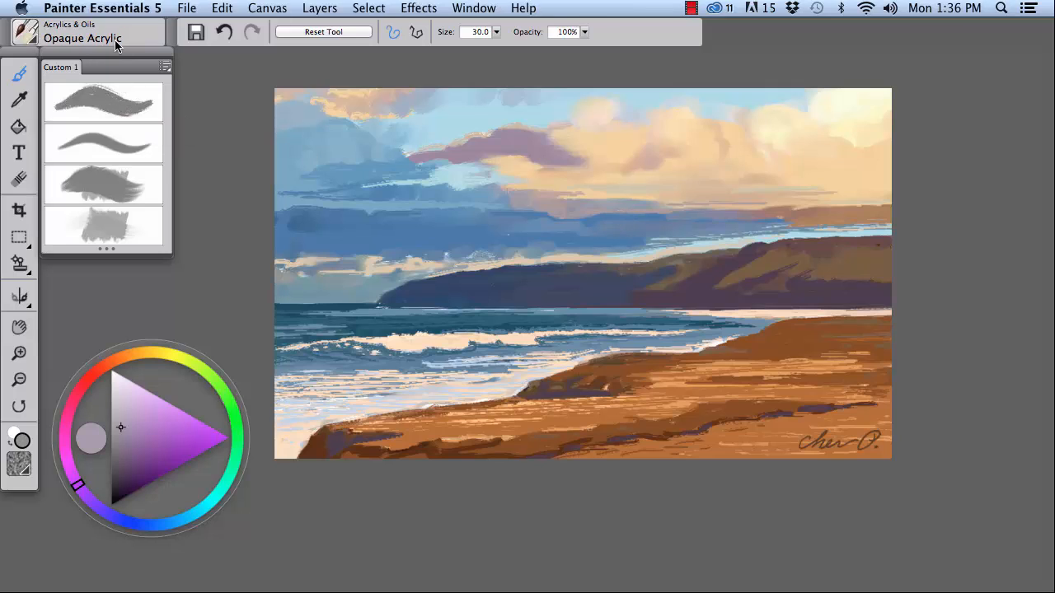